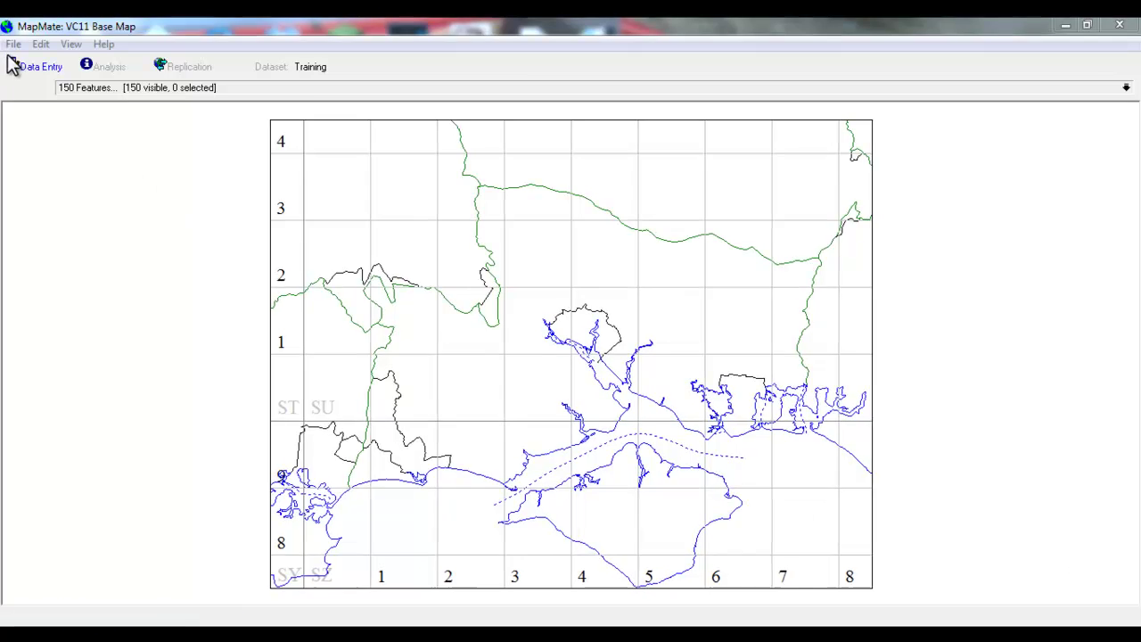
# In the Special Map Wizard, choose Vascular Plants, VC11, VC11 Base Map and Species Density 10km.
pyautogui.click(13, 44)
pyautogui.moveTo(25, 59)
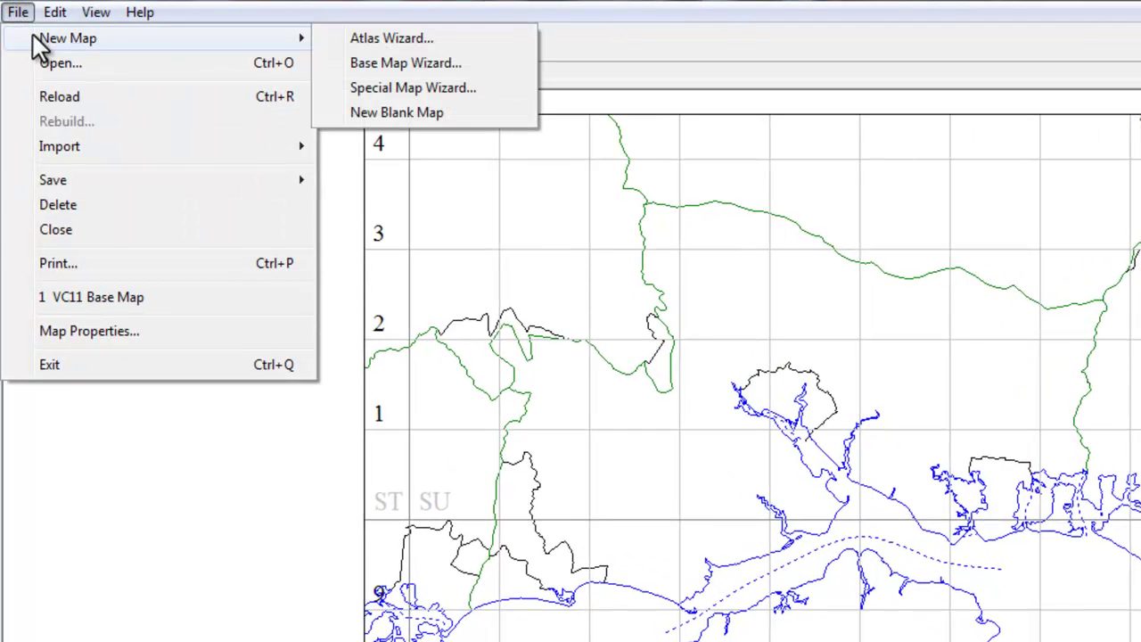
pyautogui.click(426, 89)
pyautogui.click(947, 264)
pyautogui.moveTo(949, 308); pyautogui.dragTo(942, 361)
pyautogui.click(848, 374)
pyautogui.click(946, 300)
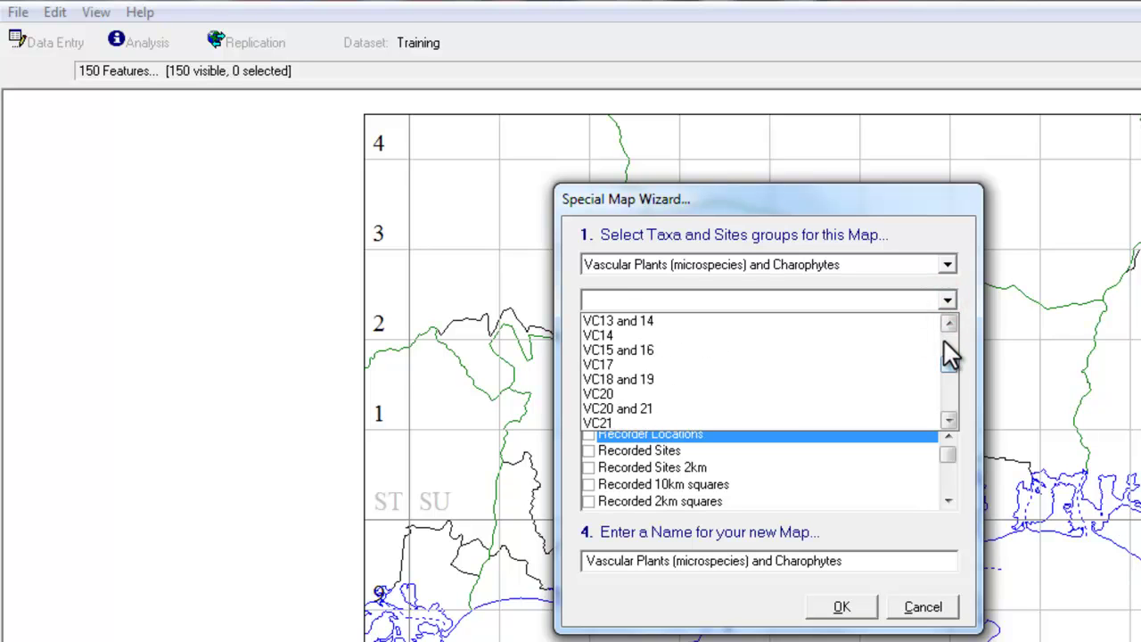
pyautogui.click(941, 341)
pyautogui.click(860, 379)
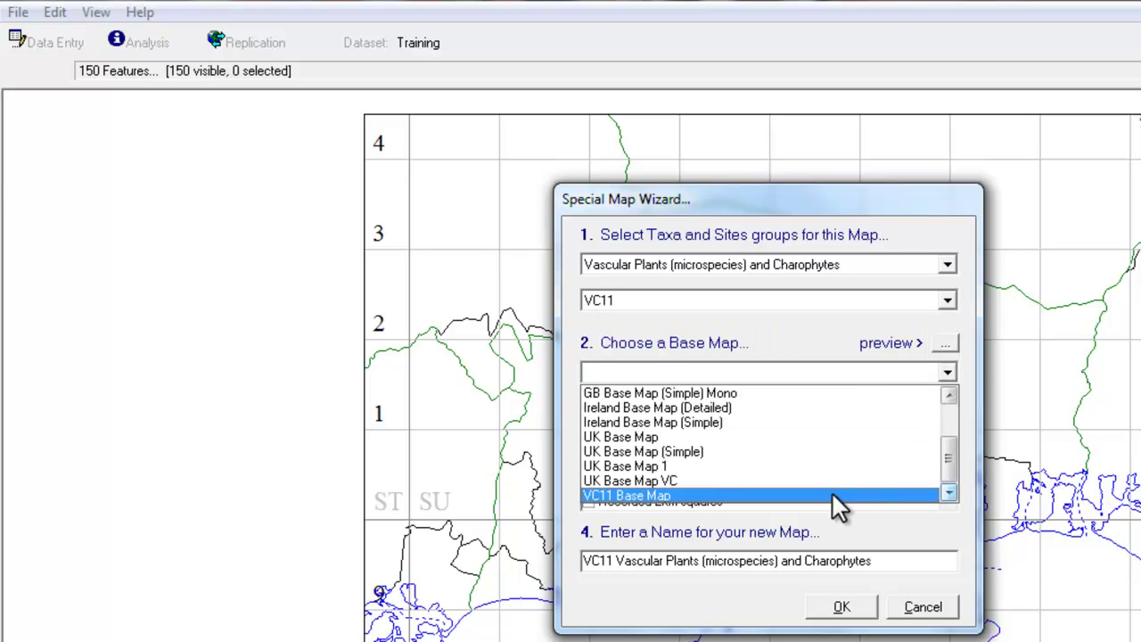
pyautogui.click(832, 493)
pyautogui.moveTo(948, 458); pyautogui.dragTo(948, 463)
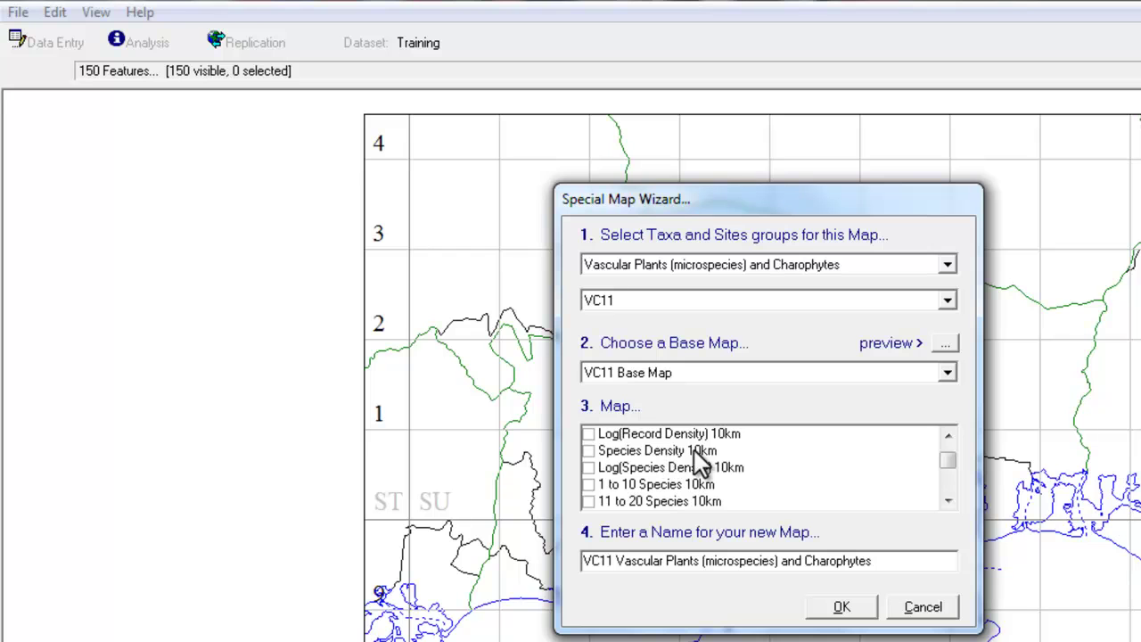
pyautogui.click(588, 451)
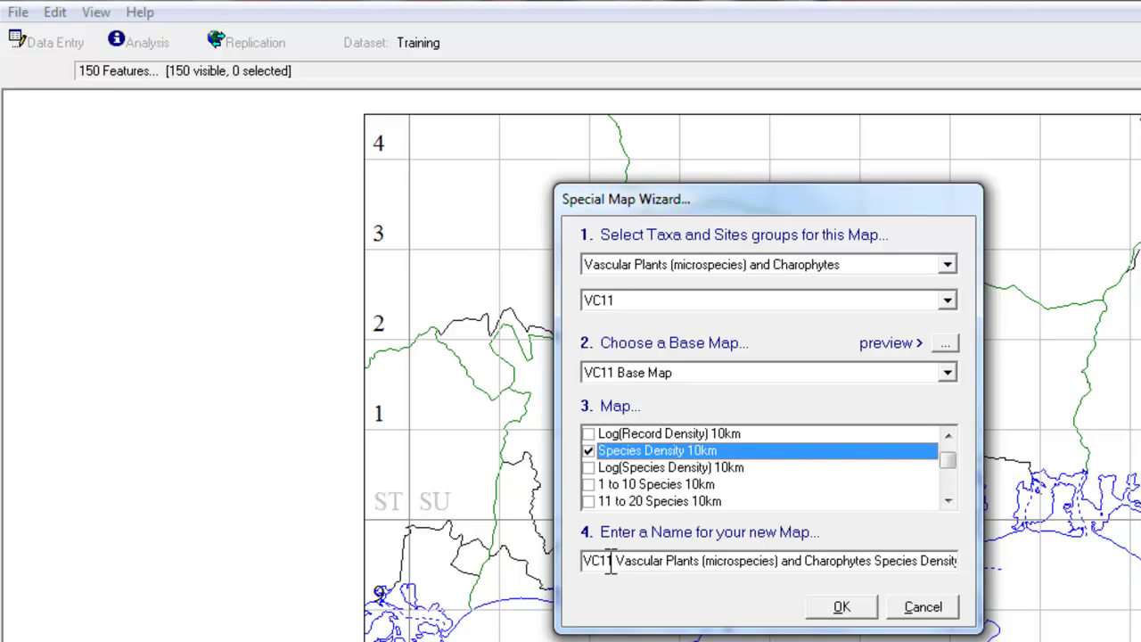
# Remove '(microspecies) Charophytes' from the map name and create the map.
pyautogui.click(703, 563)
pyautogui.hotkey('ctrl', 'shift', 'Right')
pyautogui.hotkey('ctrl', 'shift', 'Right')
pyautogui.hotkey('ctrl', 'shift', 'Right')
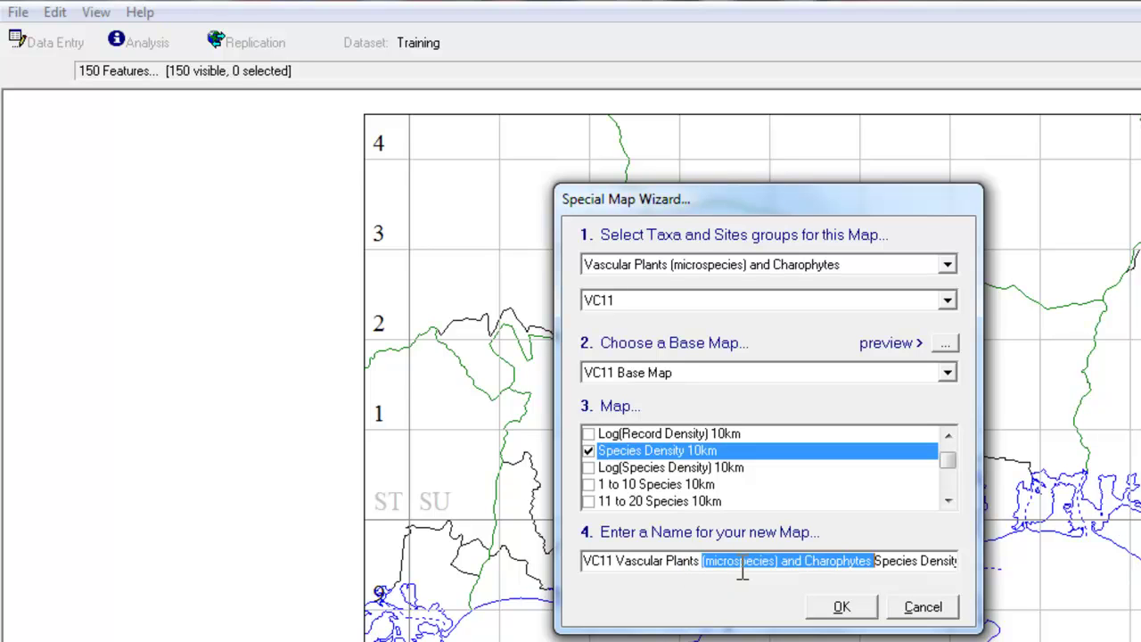
pyautogui.press('Delete')
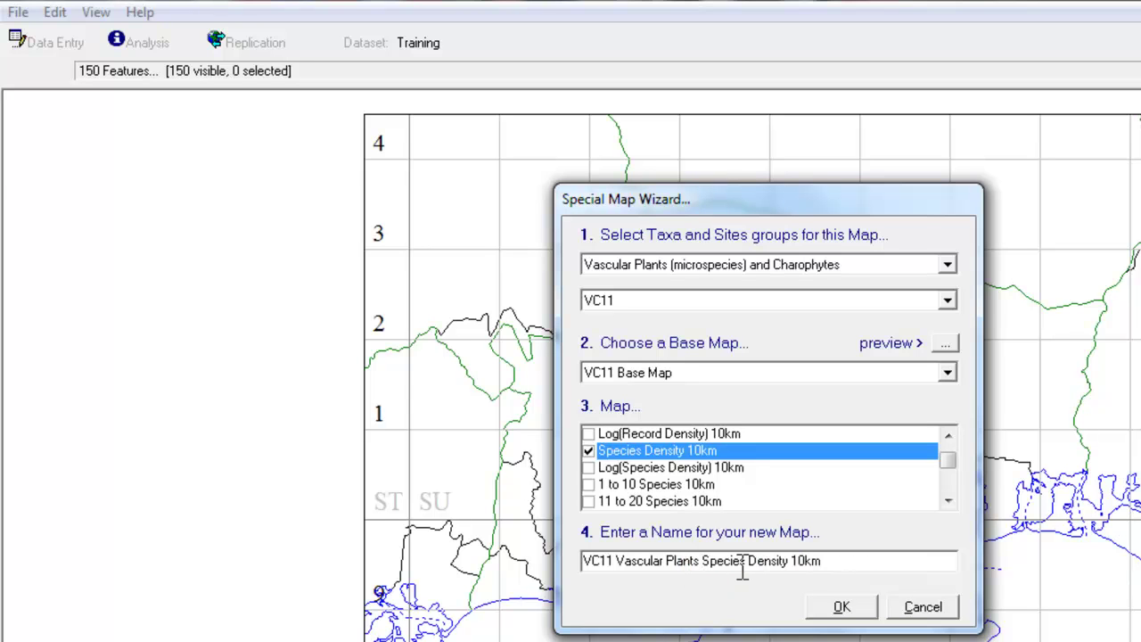
pyautogui.click(842, 607)
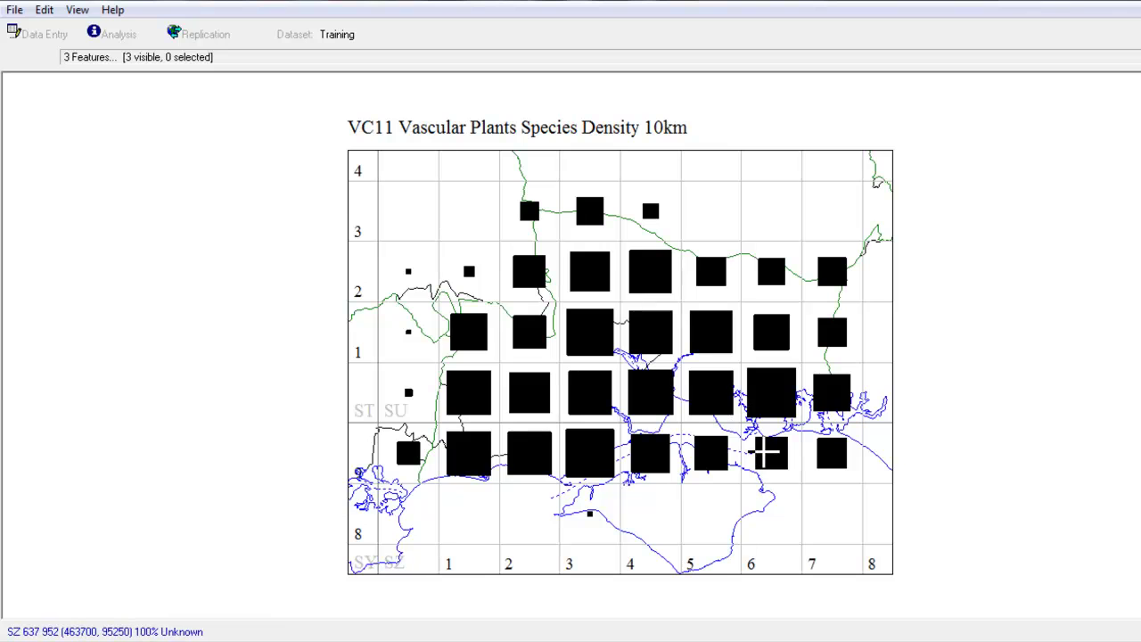
# Trace one map square to view its 82 underlying records, then close the list.
pyautogui.moveTo(752, 429); pyautogui.dragTo(801, 487)
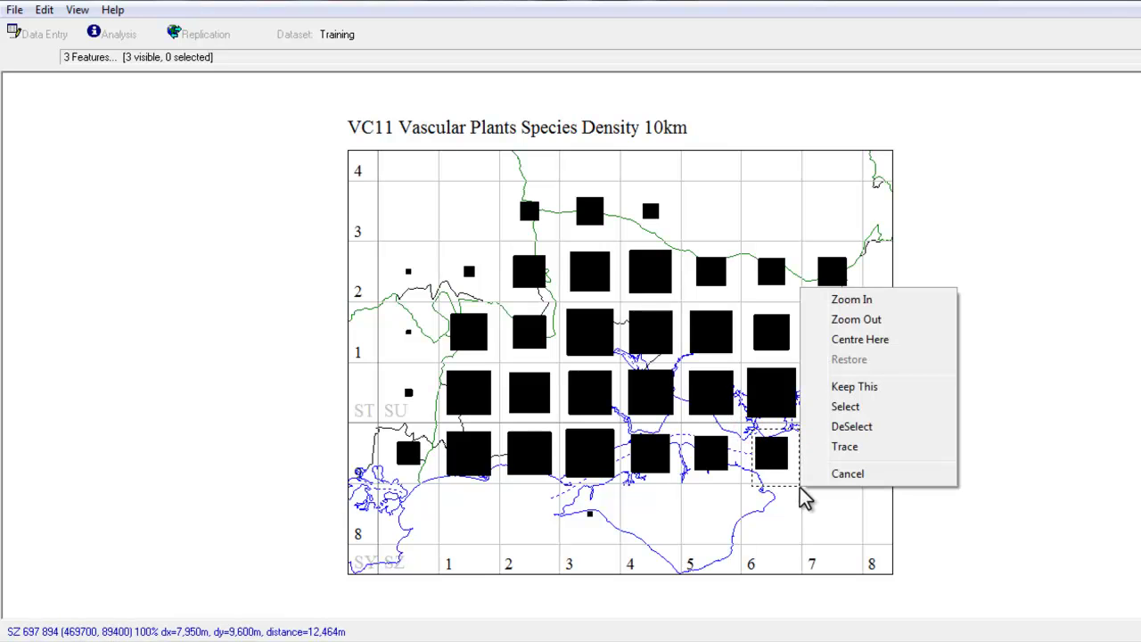
pyautogui.click(846, 448)
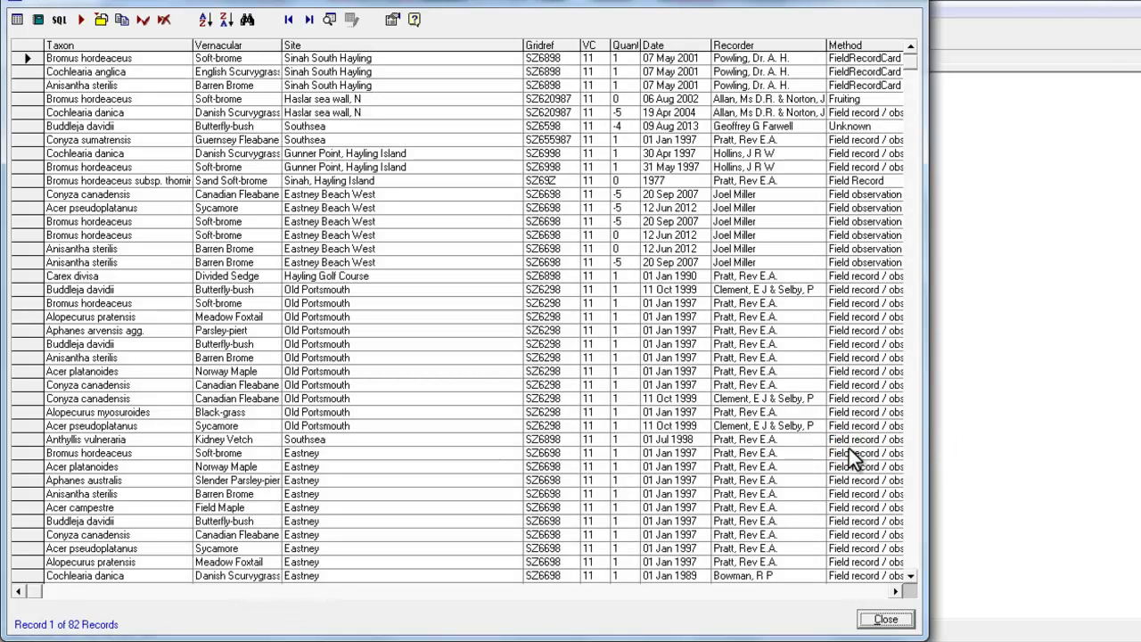
pyautogui.click(885, 618)
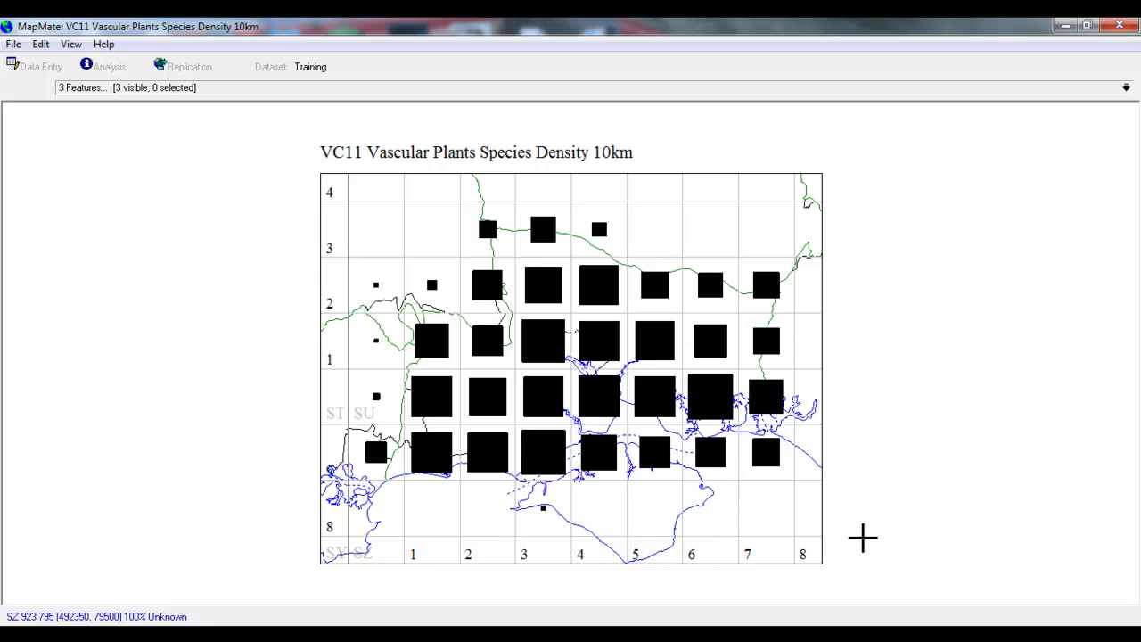
# Show the Species Density 10km feature's underlying data as a Value and Gridref table.
pyautogui.click(1125, 88)
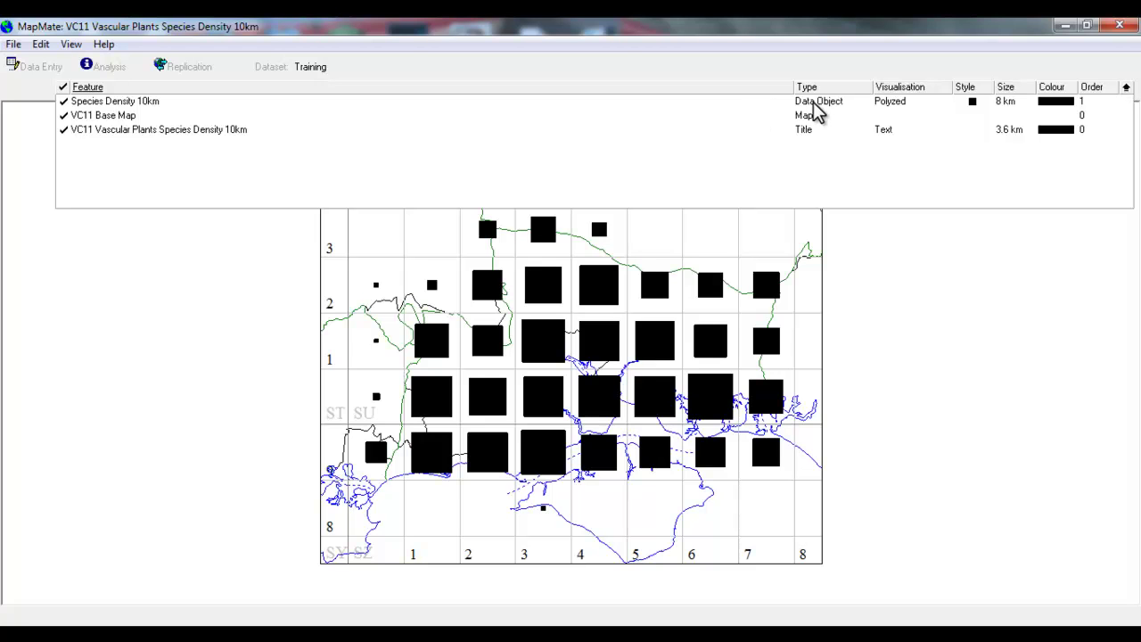
pyautogui.rightClick(120, 108)
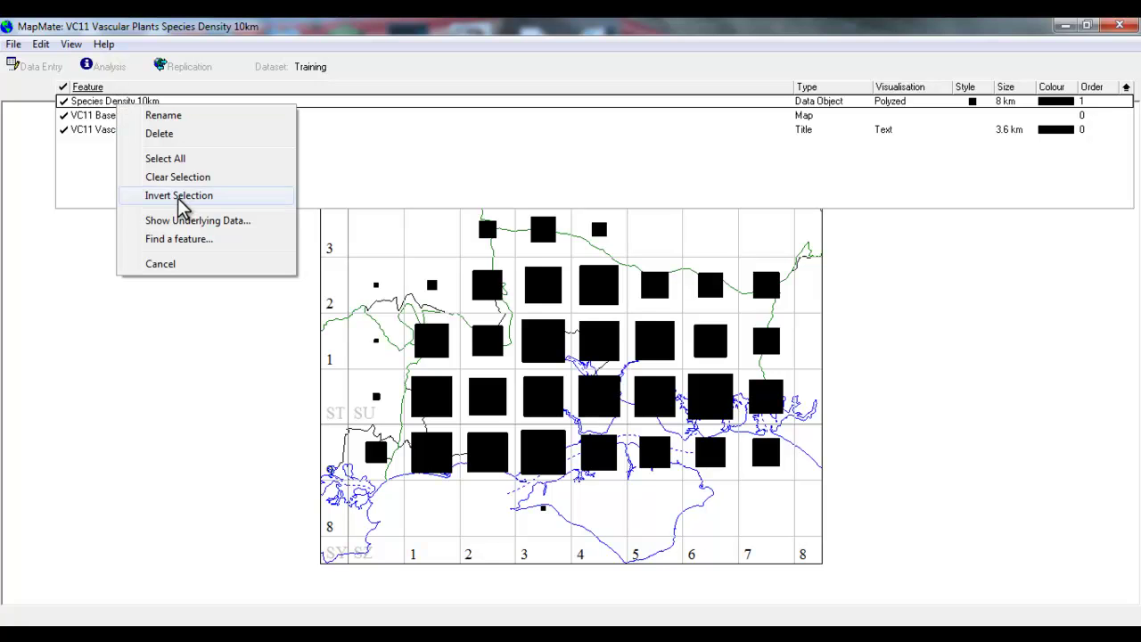
pyautogui.click(190, 223)
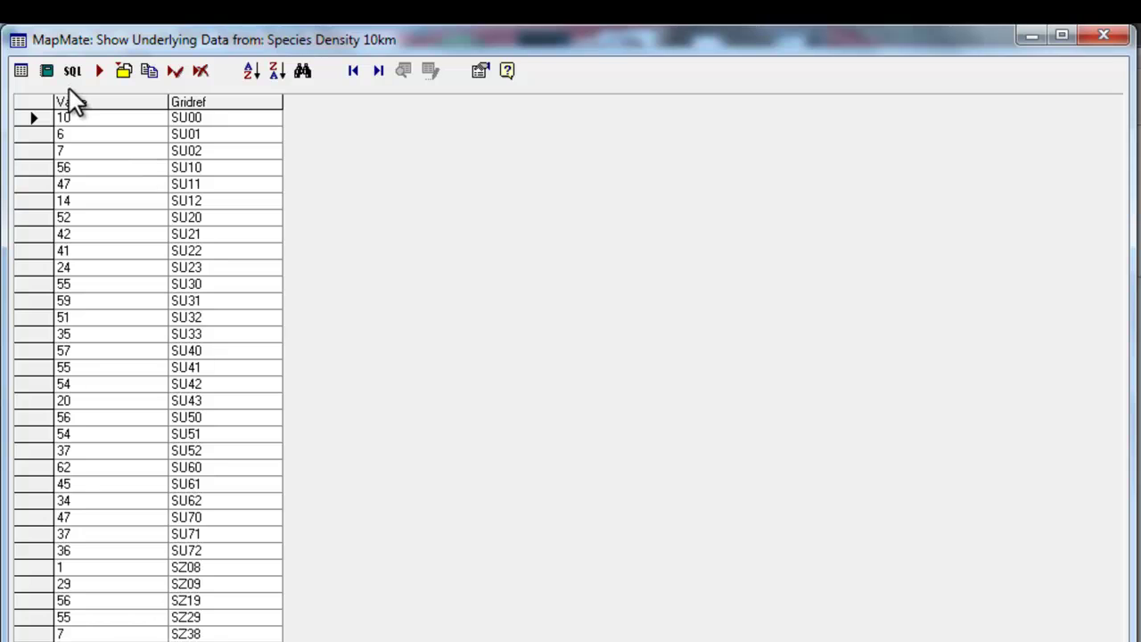
# In the query SQL, change each 10k reference to 2k, using Sites and Species 2k and 2kSquare.
pyautogui.click(71, 75)
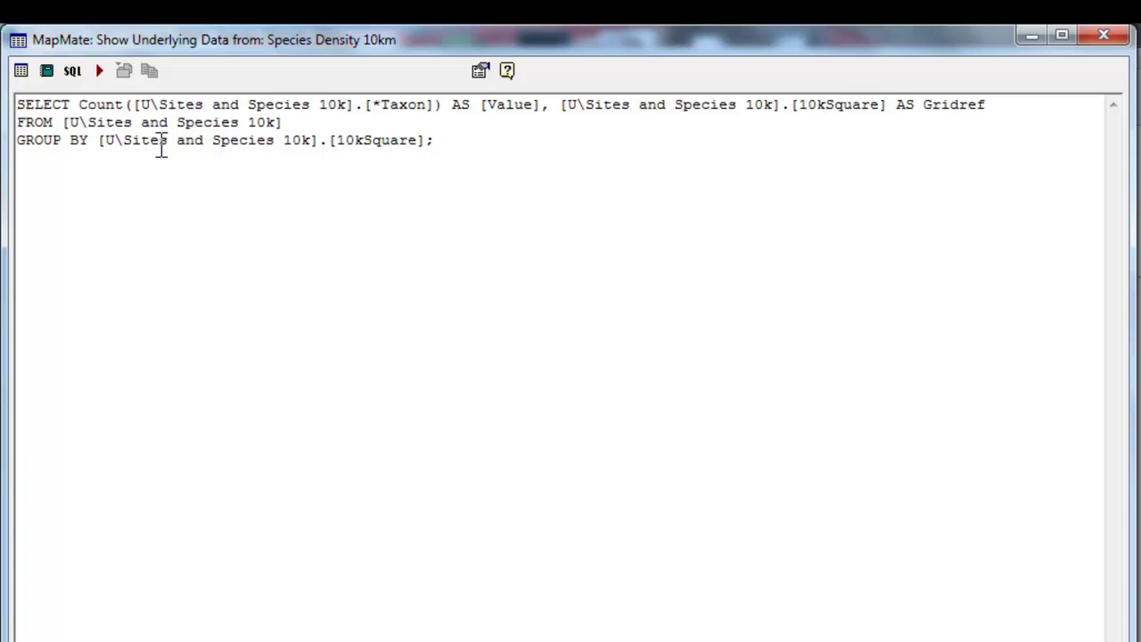
pyautogui.click(337, 104)
pyautogui.moveTo(337, 105); pyautogui.dragTo(320, 105)
pyautogui.write('2')
pyautogui.hotkey('ctrl', 'Right')
pyautogui.hotkey('ctrl', 'Right')
pyautogui.hotkey('ctrl', 'Right')
pyautogui.hotkey('ctrl', 'Right')
pyautogui.hotkey('ctrl', 'Right')
pyautogui.hotkey('ctrl', 'Right')
pyautogui.hotkey('shift', 'Right')
pyautogui.hotkey('shift', 'Right')
pyautogui.write('2')
pyautogui.hotkey('ctrl', 'Right')
pyautogui.hotkey('ctrl', 'Right')
pyautogui.hotkey('shift', 'Right')
pyautogui.hotkey('shift', 'Right')
pyautogui.write('2')
pyautogui.press('Down')
pyautogui.hotkey('ctrl', 'Left')
pyautogui.hotkey('ctrl', 'Left')
pyautogui.hotkey('shift', 'Right')
pyautogui.hotkey('shift', 'Right')
pyautogui.write('2')
pyautogui.press('Down')
pyautogui.hotkey('ctrl', 'Right')
pyautogui.hotkey('shift', 'Right')
pyautogui.hotkey('shift', 'Right')
pyautogui.write('2')
pyautogui.hotkey('ctrl', 'Right')
pyautogui.hotkey('ctrl', 'Right')
pyautogui.hotkey('shift', 'Right')
pyautogui.hotkey('shift', 'Right')
pyautogui.write('2')
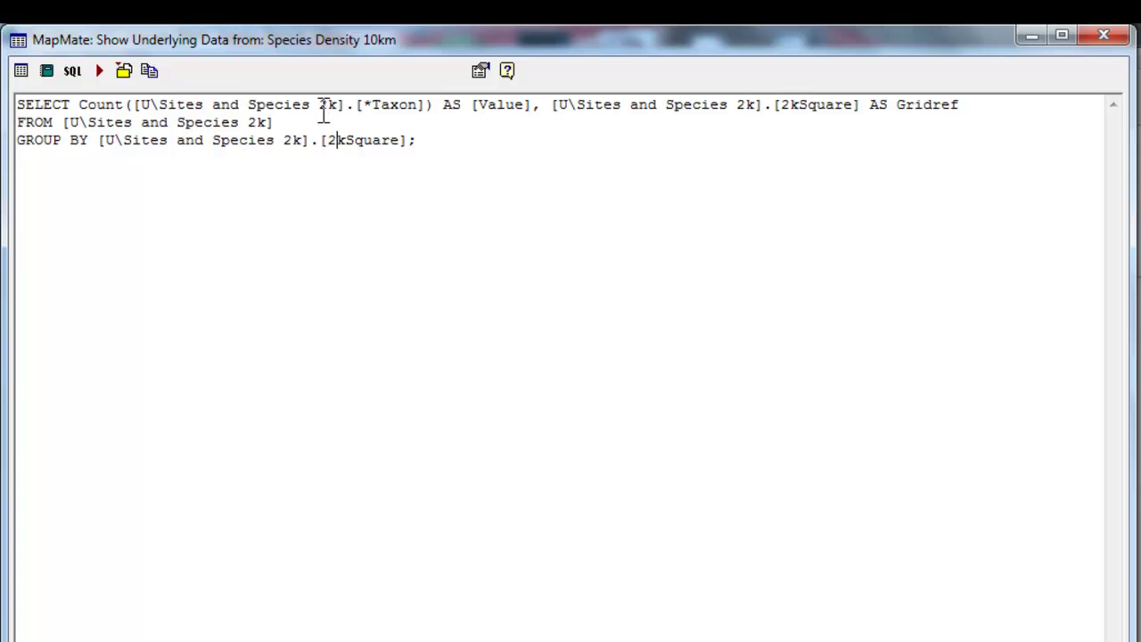
# Save the edited query into the map, confirming the overwrite.
pyautogui.click(124, 71)
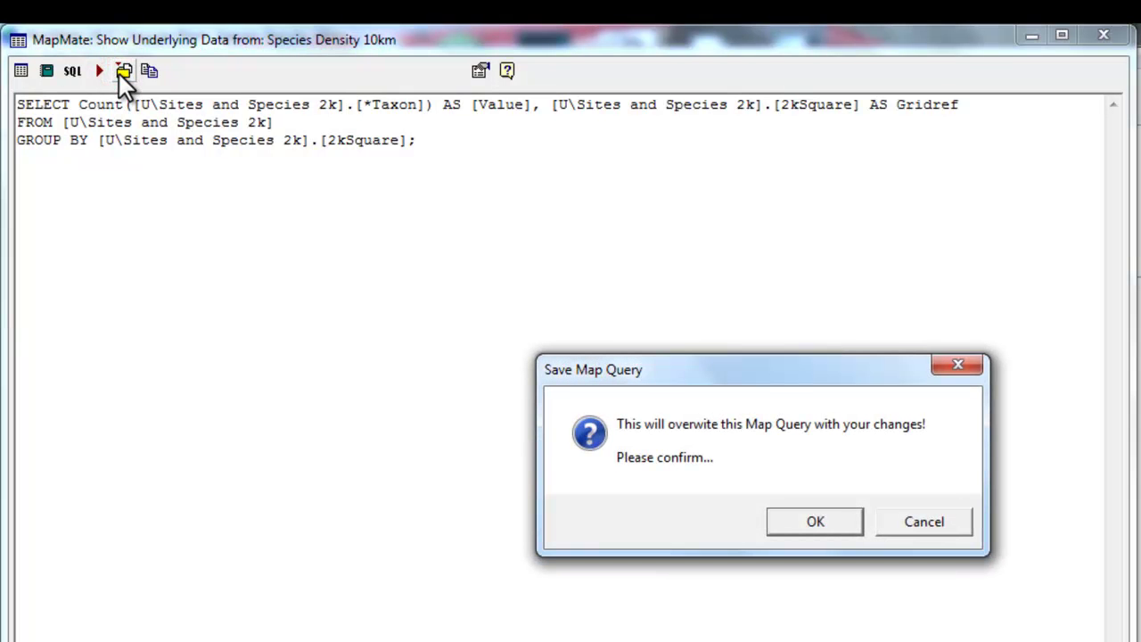
pyautogui.click(813, 523)
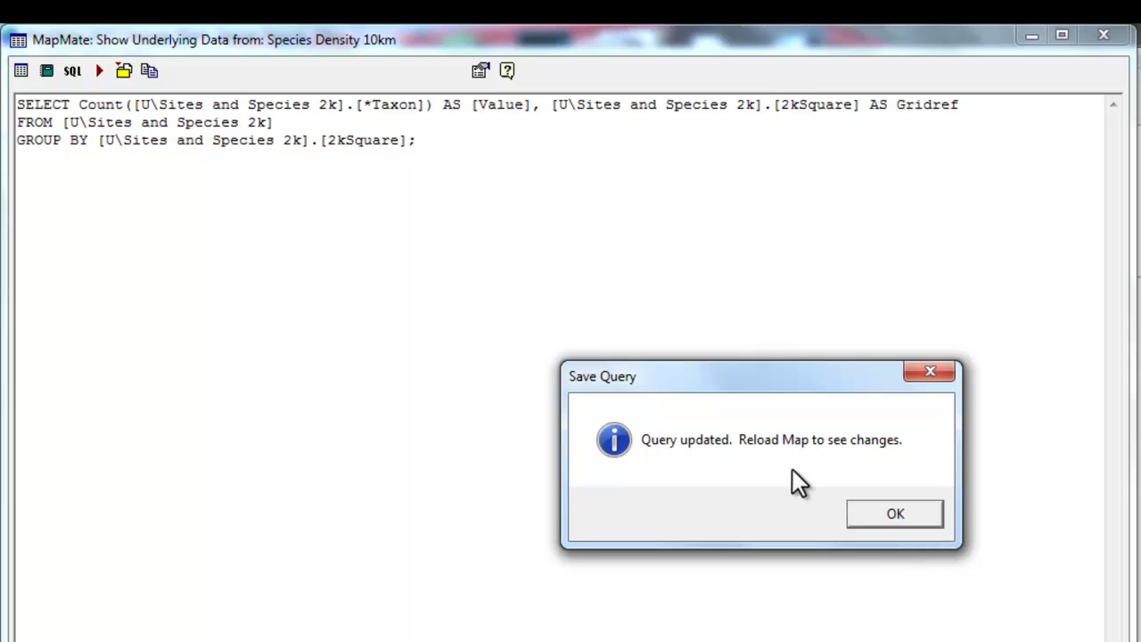
pyautogui.click(909, 519)
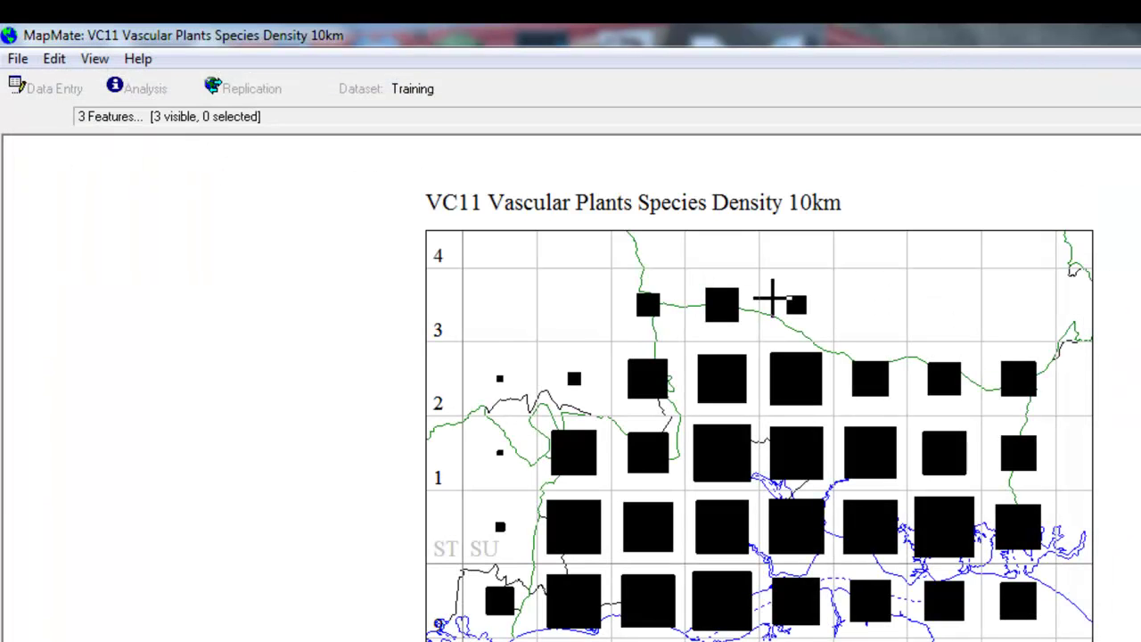
# Reload the map with the 2 km query data and expand the feature list.
pyautogui.click(16, 60)
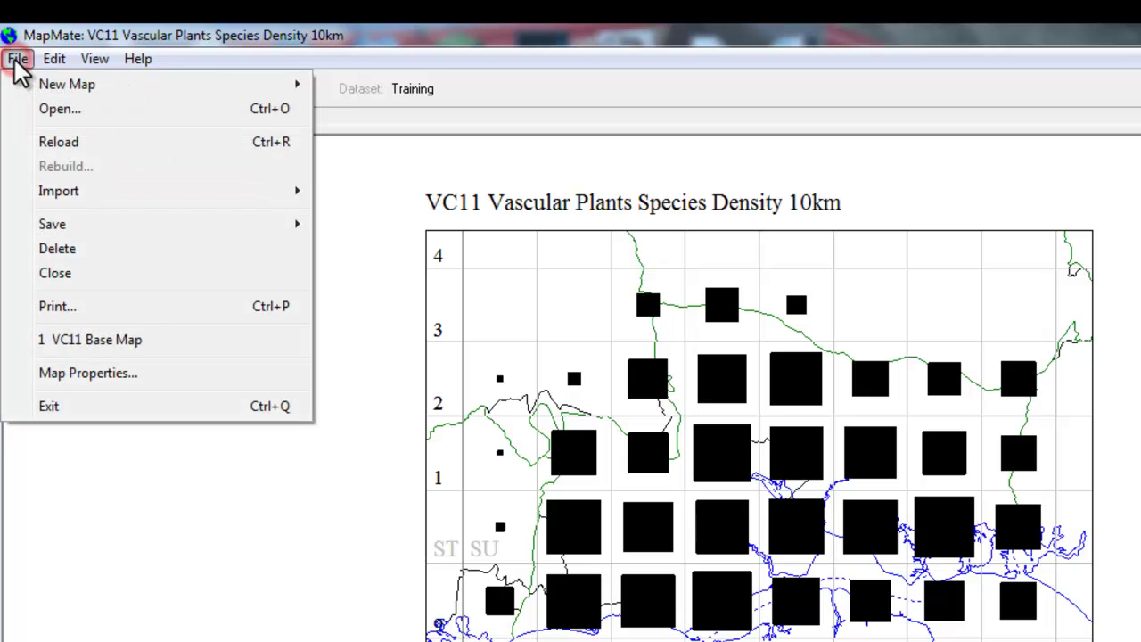
pyautogui.click(56, 145)
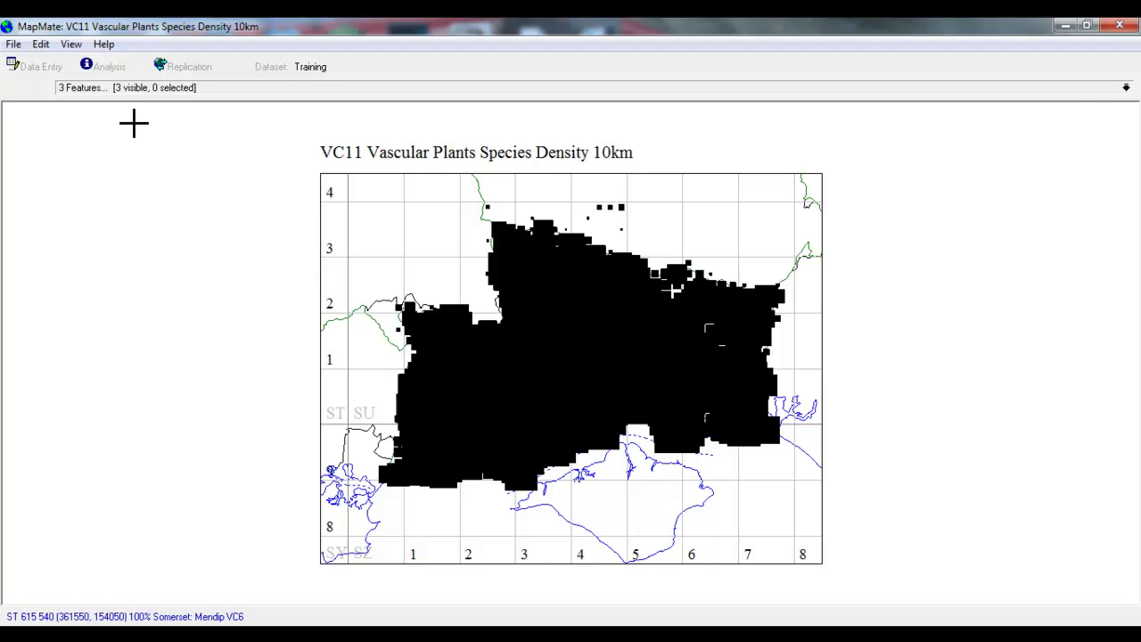
pyautogui.click(1126, 87)
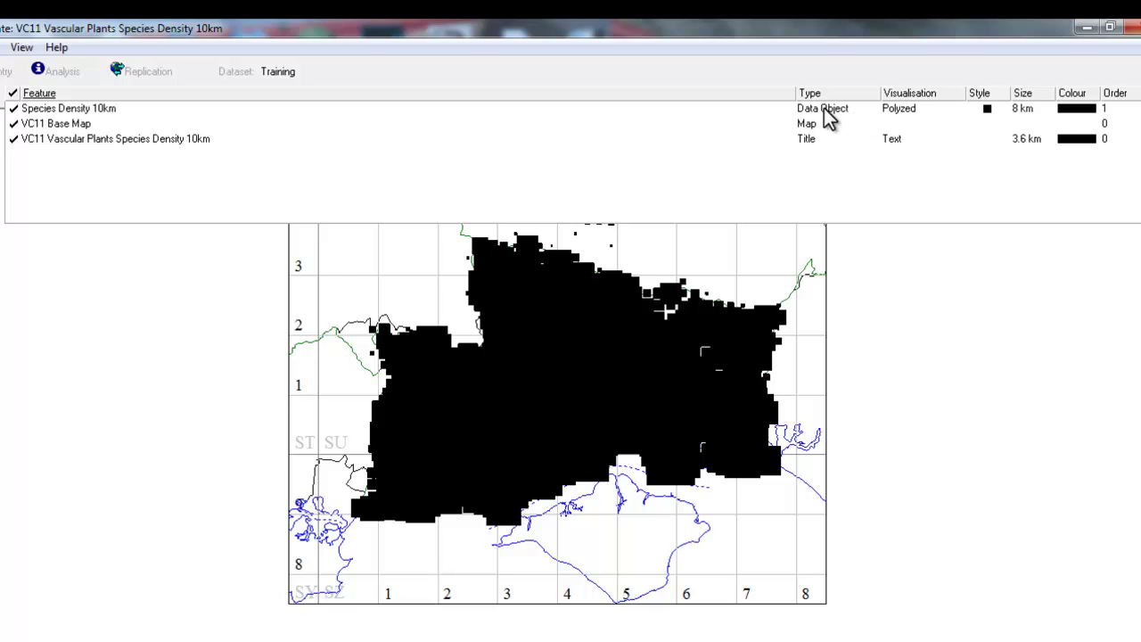
# Set the Species Density layer's symbol size to 2 km.
pyautogui.click(1023, 112)
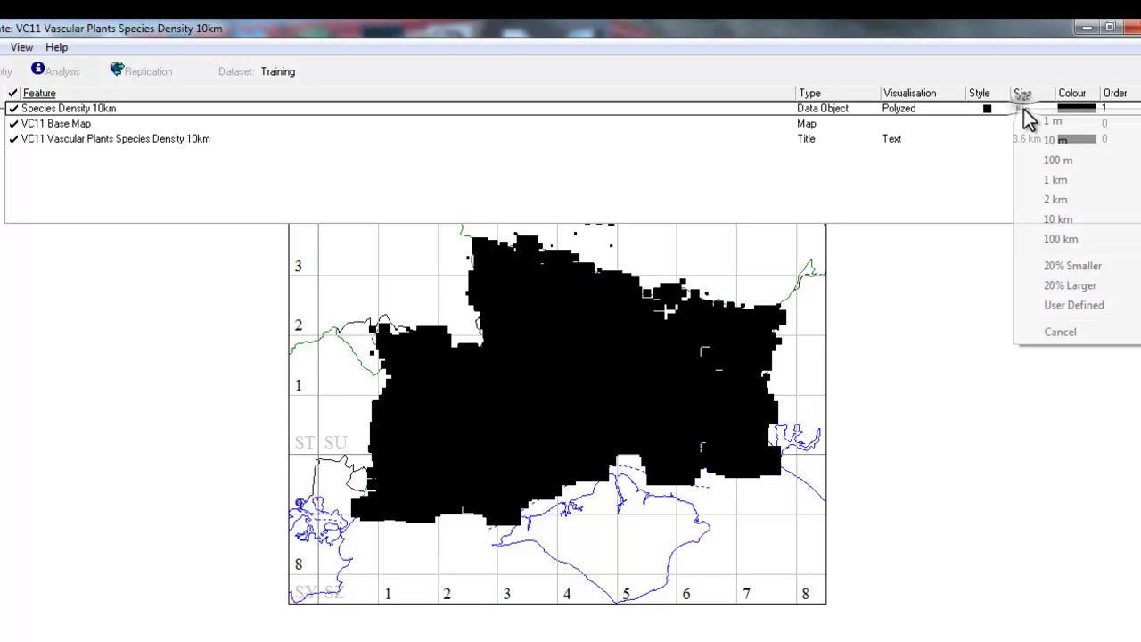
pyautogui.click(1056, 200)
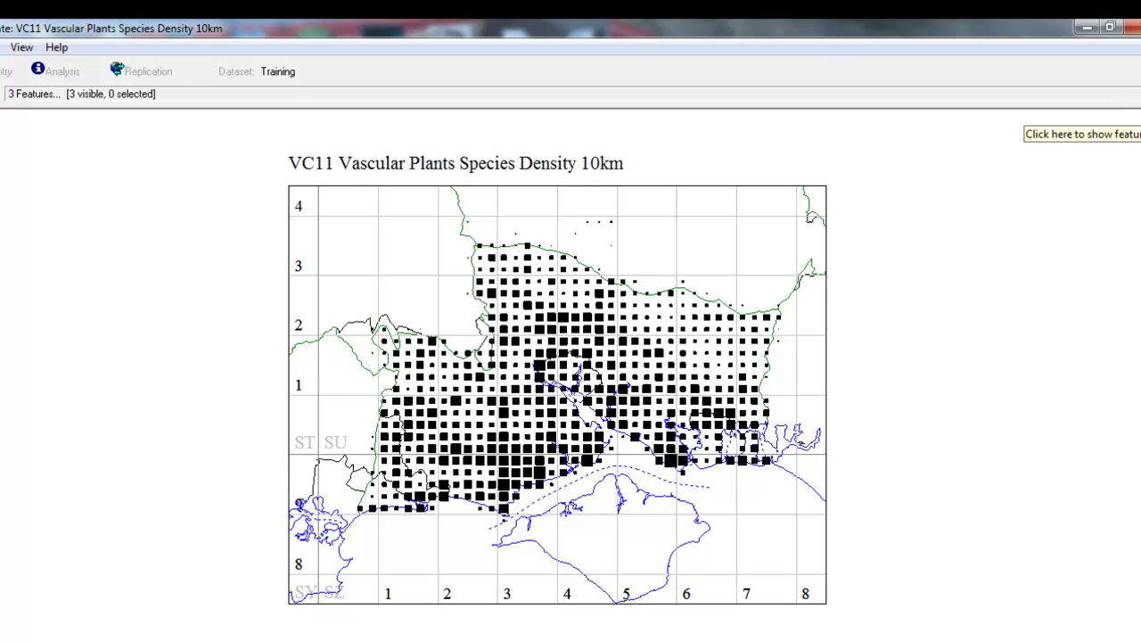
pyautogui.click(1016, 95)
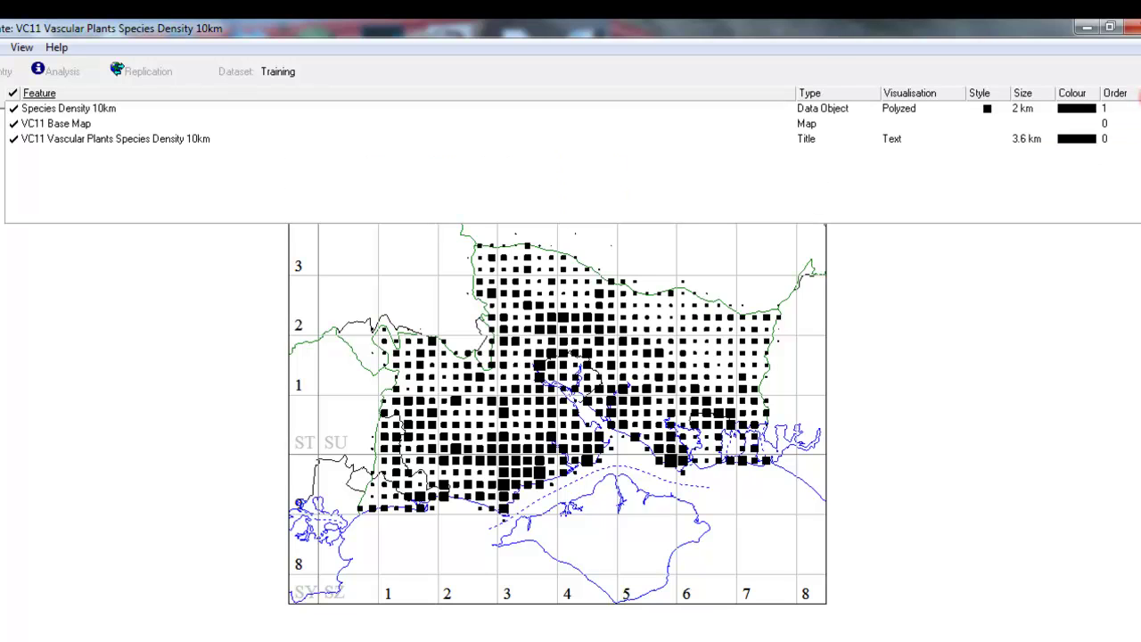
# Make the Species Density symbols 20% larger, giving 2.4 km squares.
pyautogui.click(1023, 116)
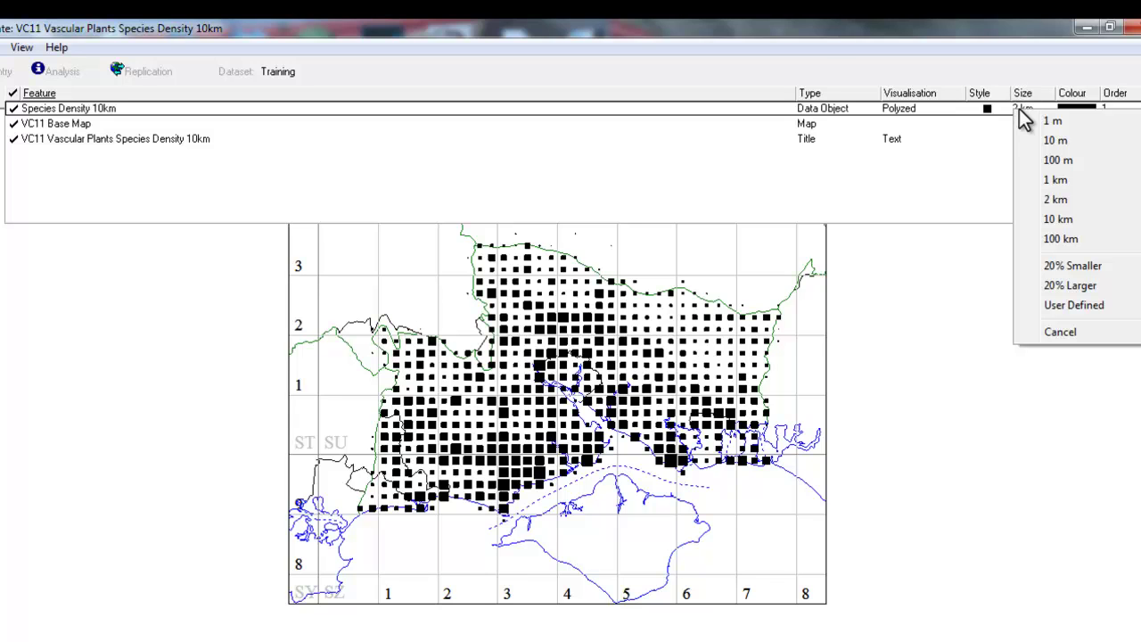
pyautogui.click(1079, 286)
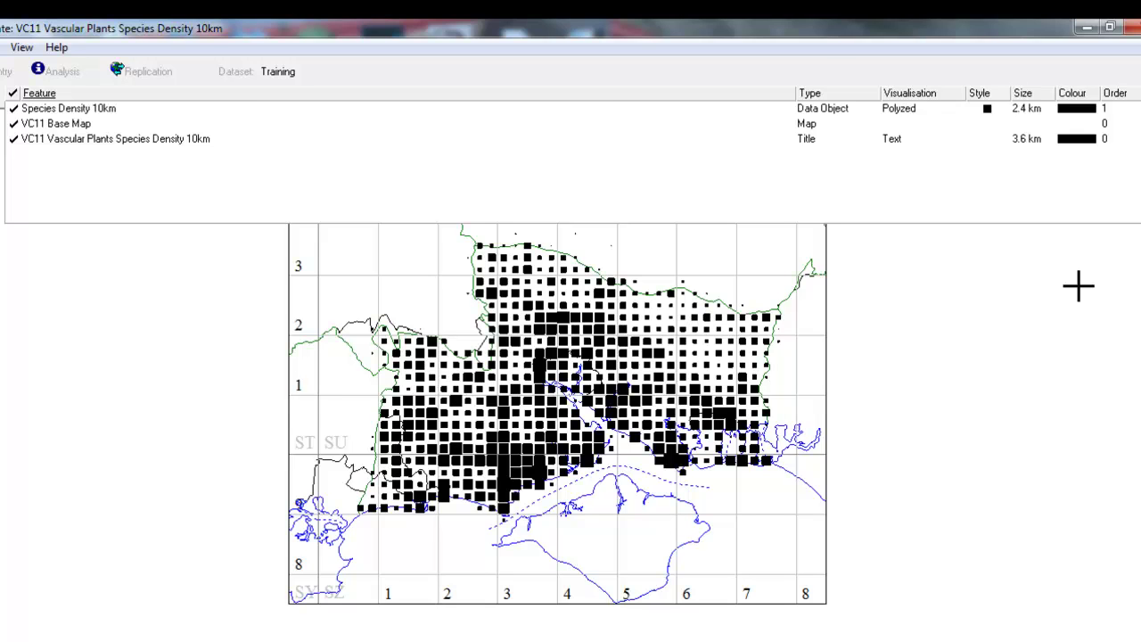
# Toggle the symbol fill off and back on, then switch the Species Density symbols to dots.
pyautogui.click(987, 112)
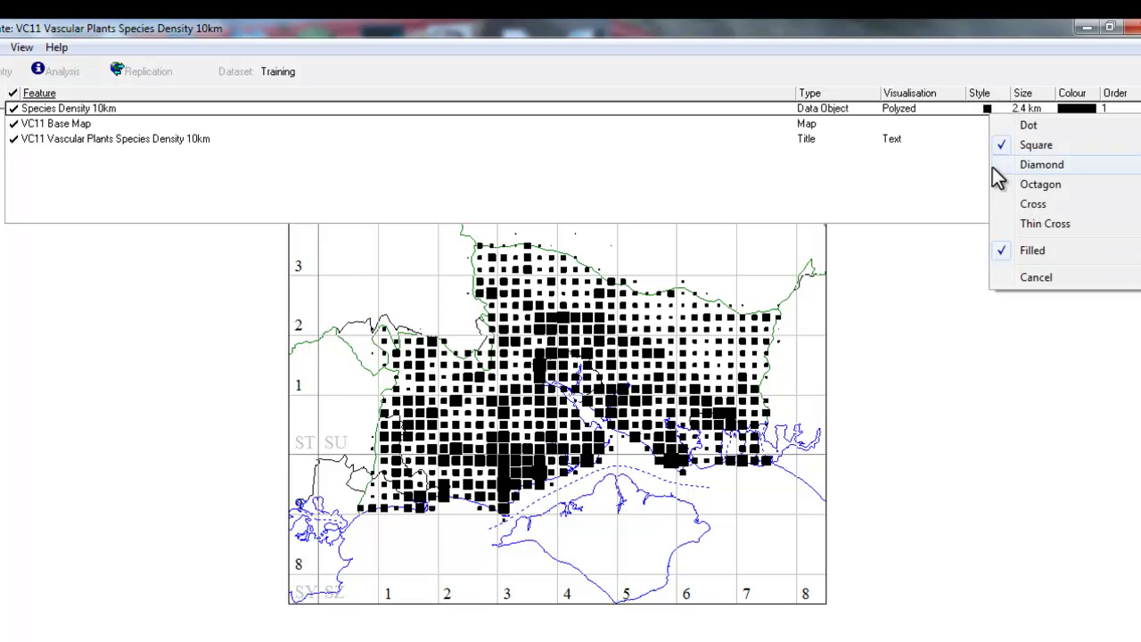
pyautogui.click(1006, 254)
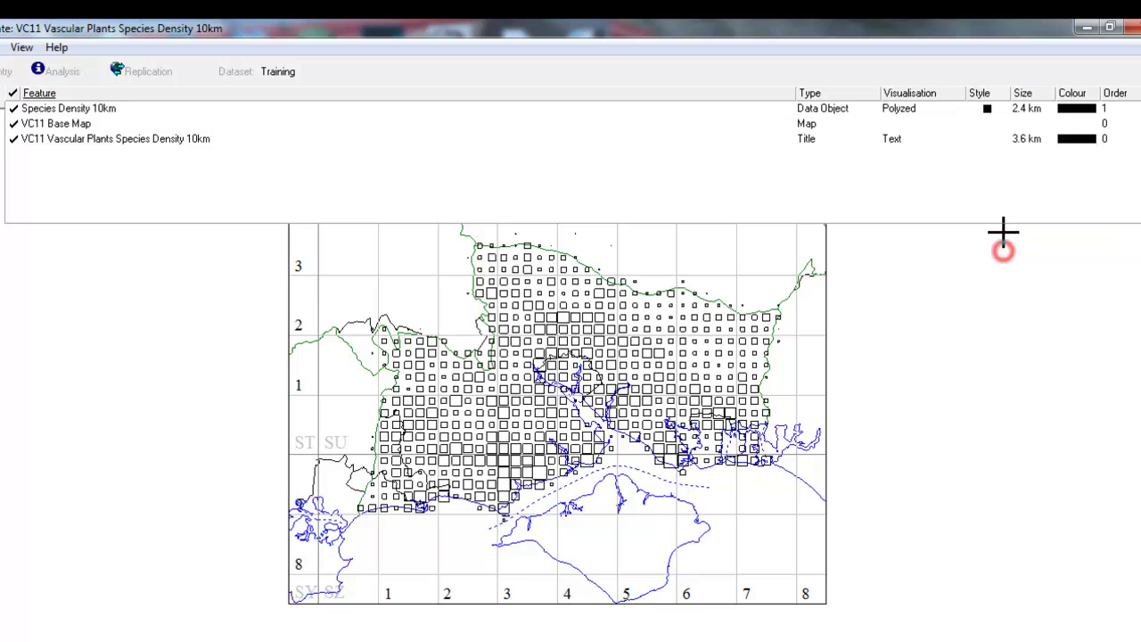
pyautogui.click(989, 110)
pyautogui.click(1001, 244)
pyautogui.click(987, 110)
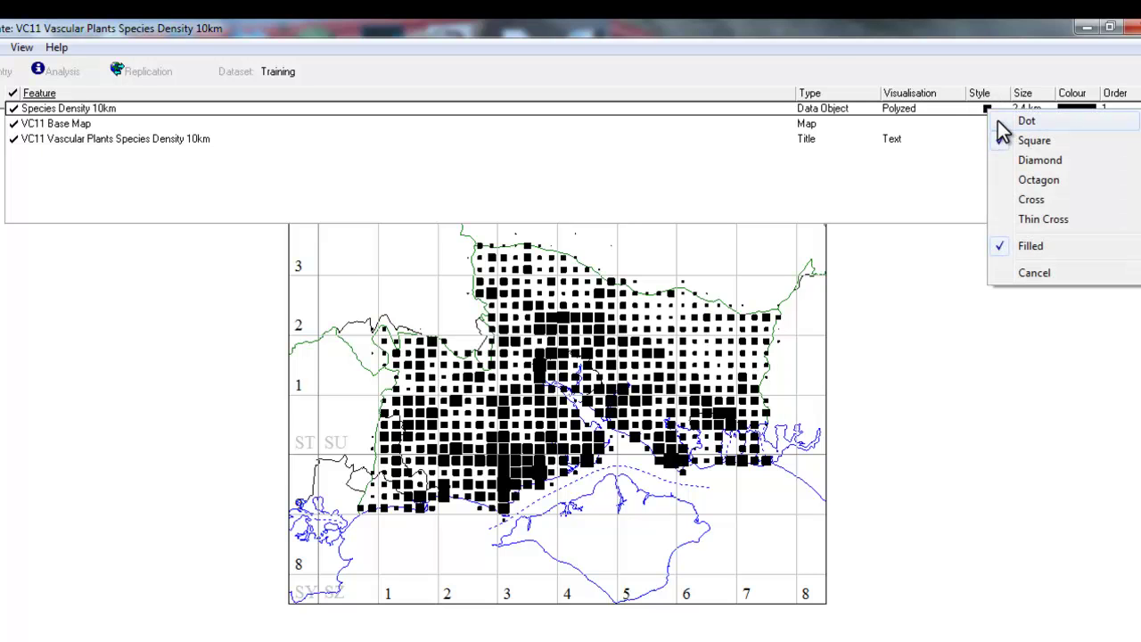
pyautogui.click(1000, 121)
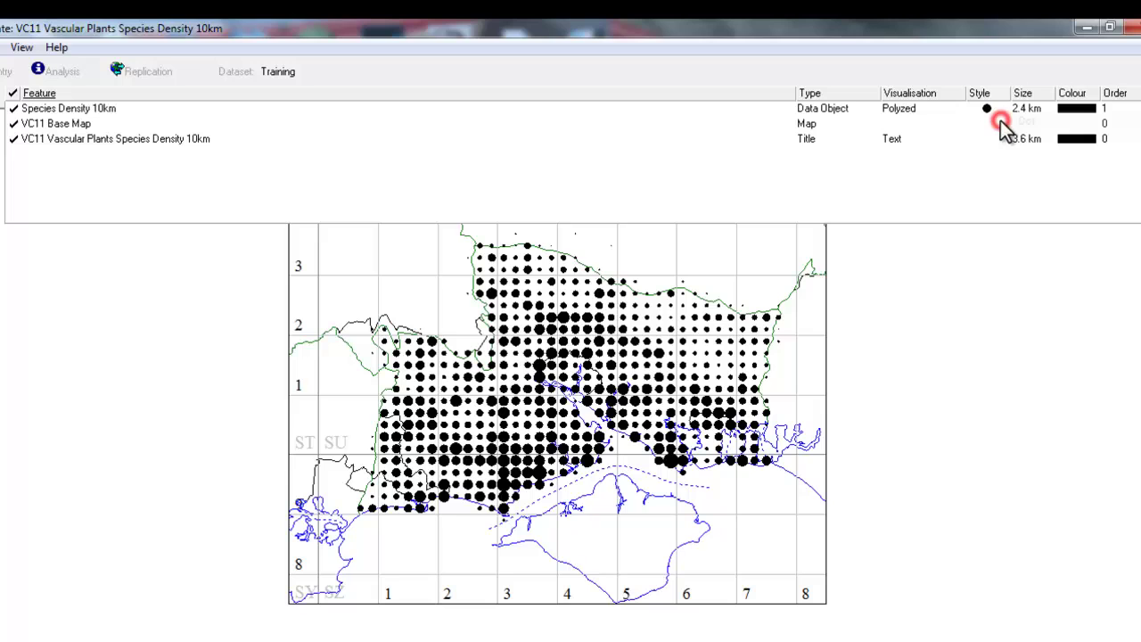
# Set the Species Density dots' line colour to green.
pyautogui.click(1073, 116)
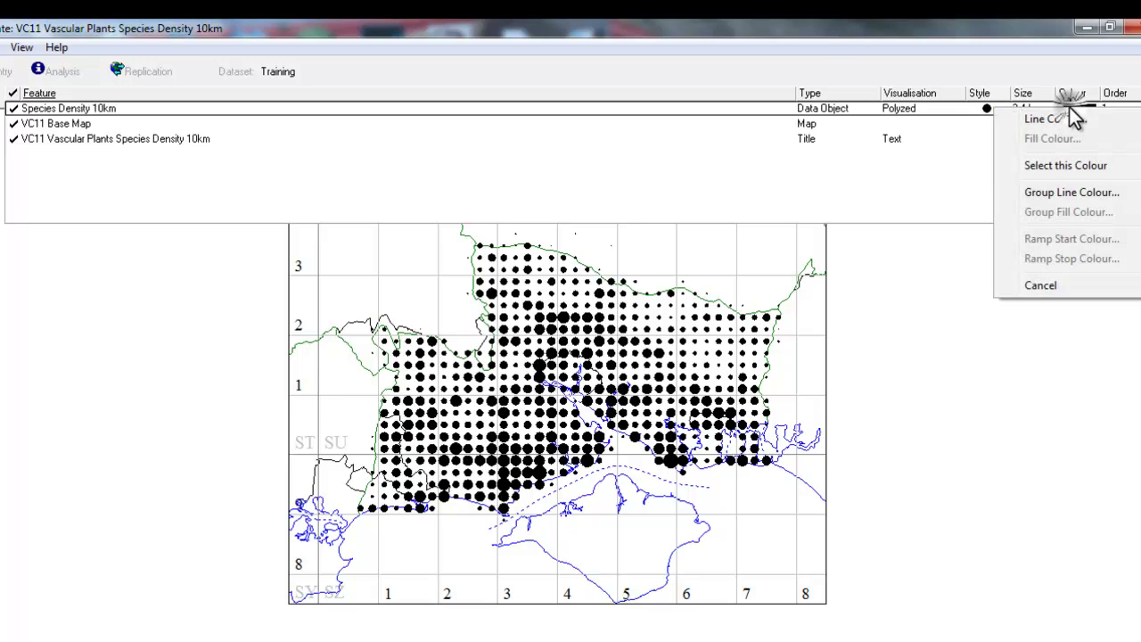
pyautogui.click(1072, 118)
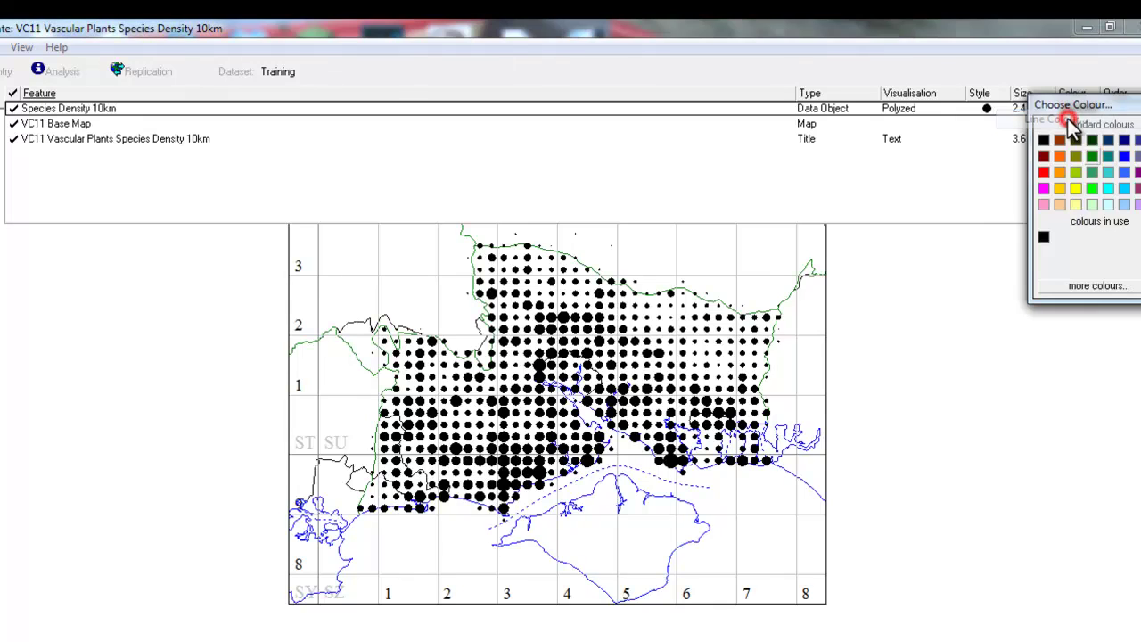
pyautogui.click(1098, 160)
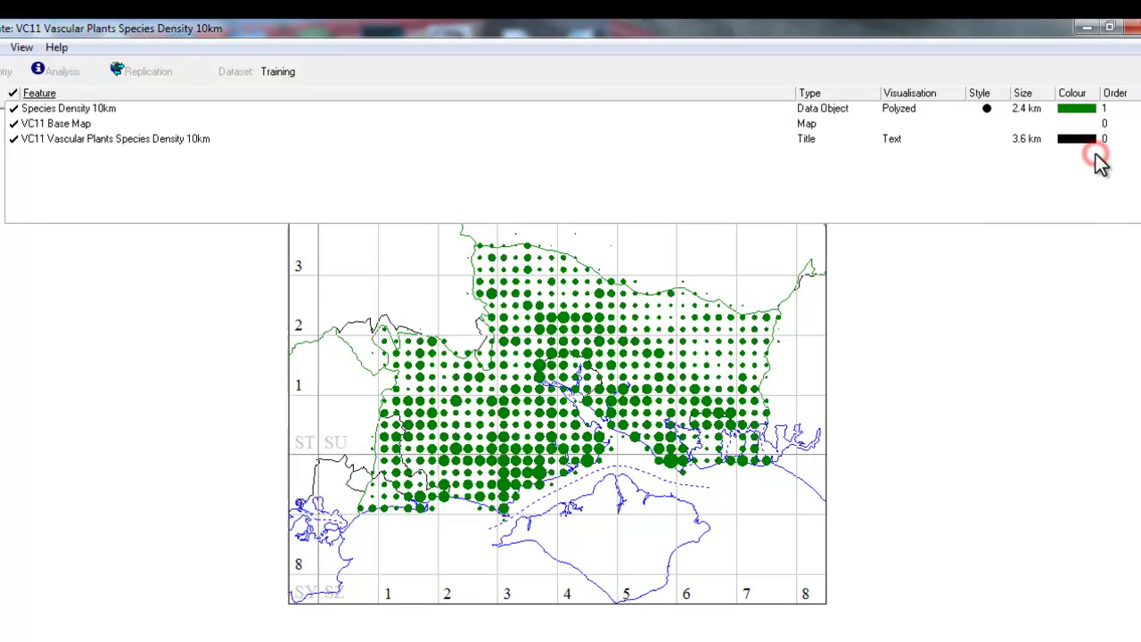